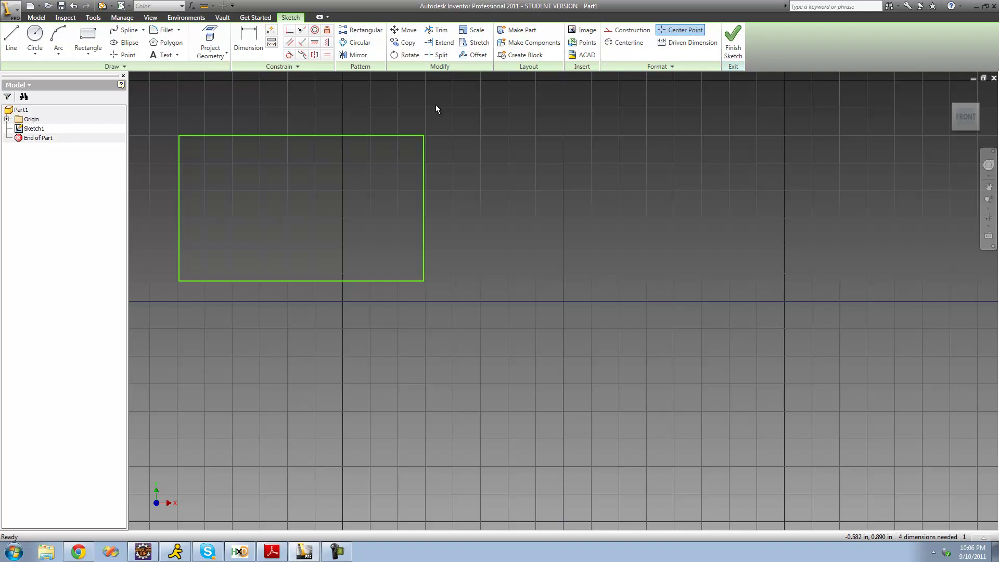
Move the whole rectangle down and to the right so that it overlaps the sketch origin.
left_click(410, 31)
left_click_drag(503, 125, 526, 105)
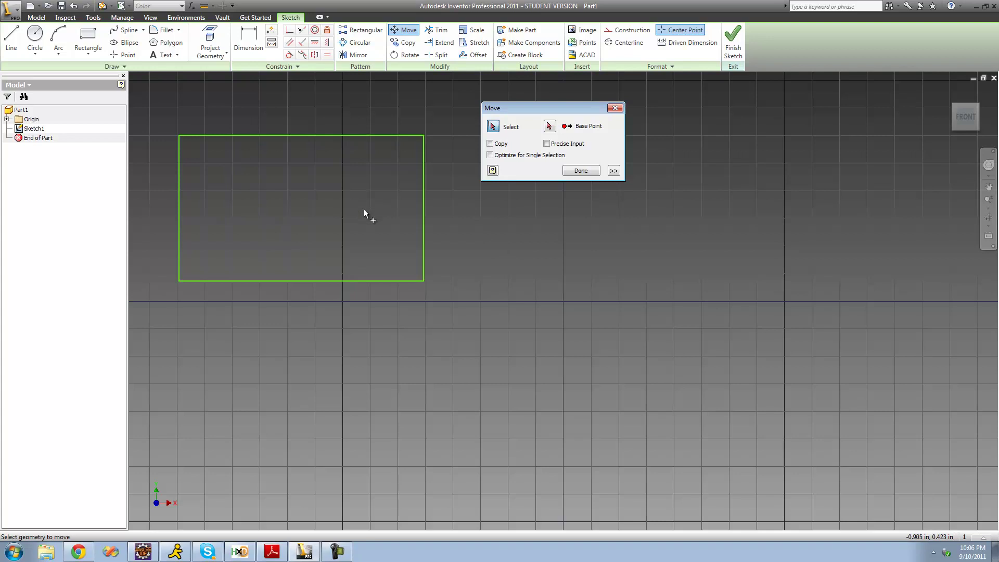
left_click_drag(443, 295, 169, 130)
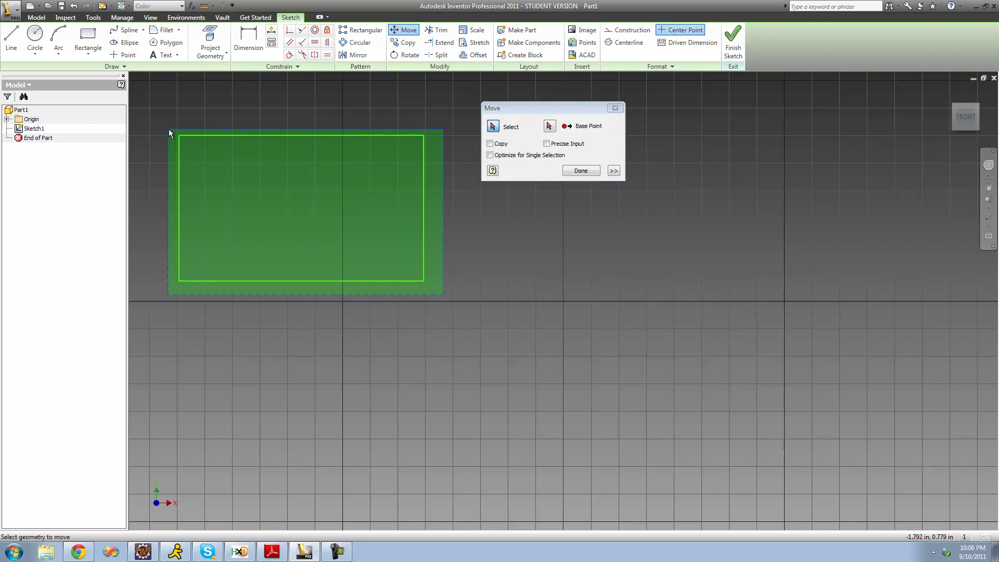
left_click_drag(169, 130, 167, 129)
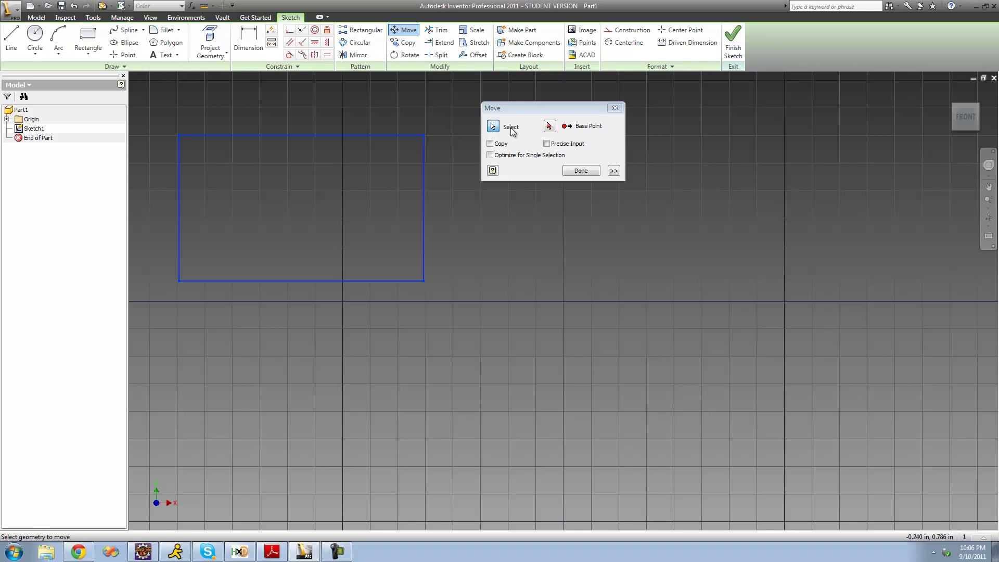
left_click(550, 126)
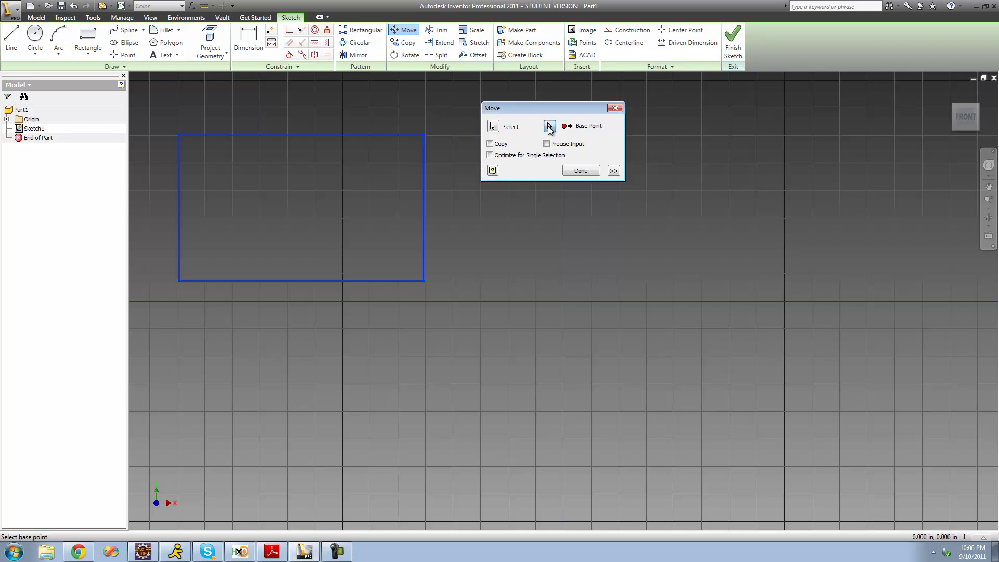
left_click(296, 204)
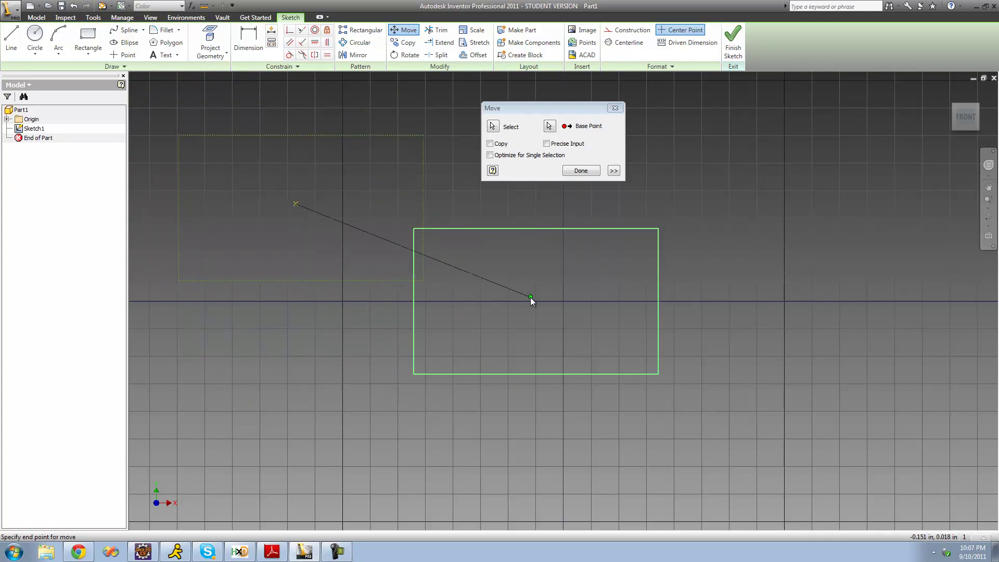
left_click(492, 346)
left_click_drag(534, 108, 698, 113)
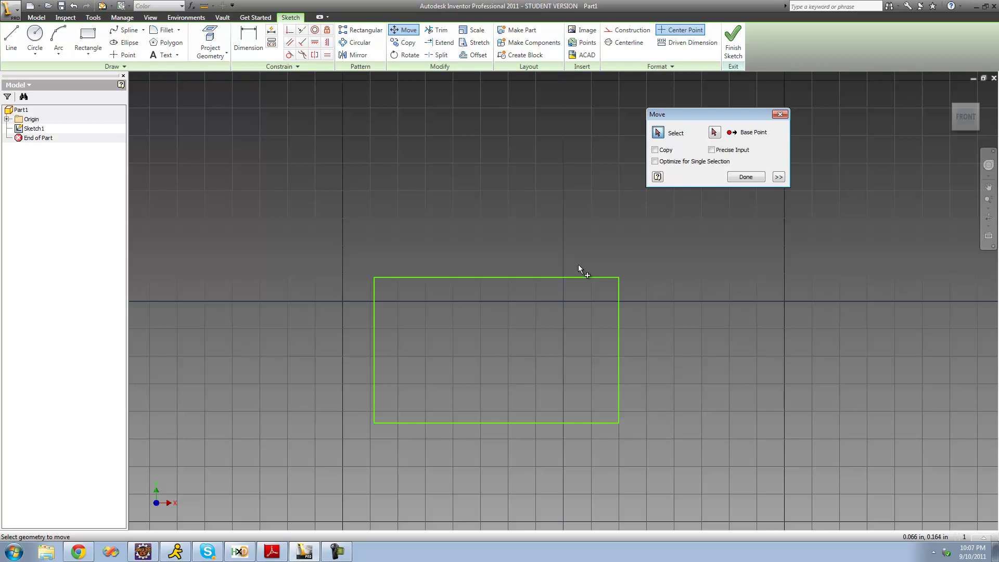
left_click_drag(711, 118, 683, 117)
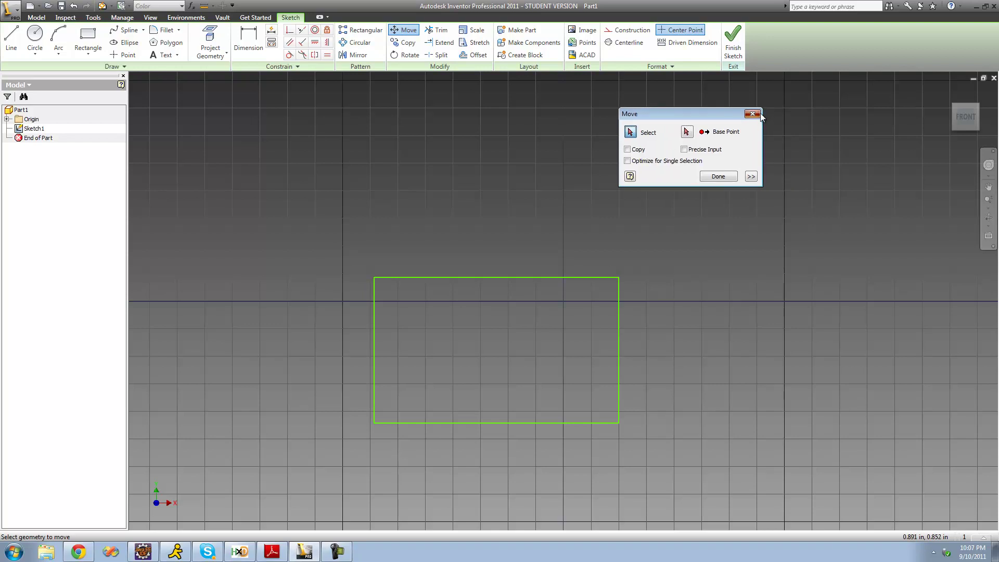
left_click(752, 114)
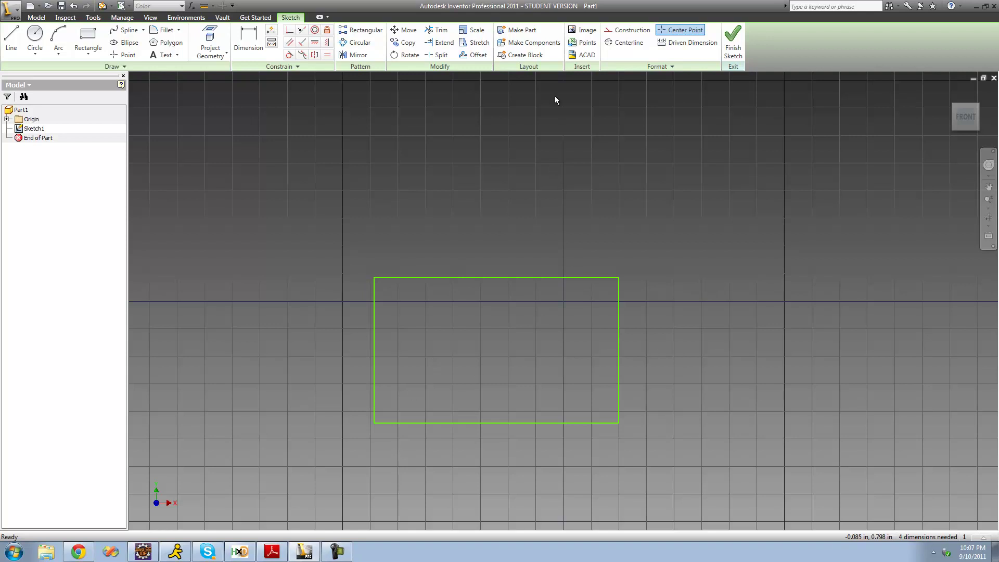
Copy the rectangle from a base point near its center to four spots: upper left, right, lower left and lower right.
left_click(405, 42)
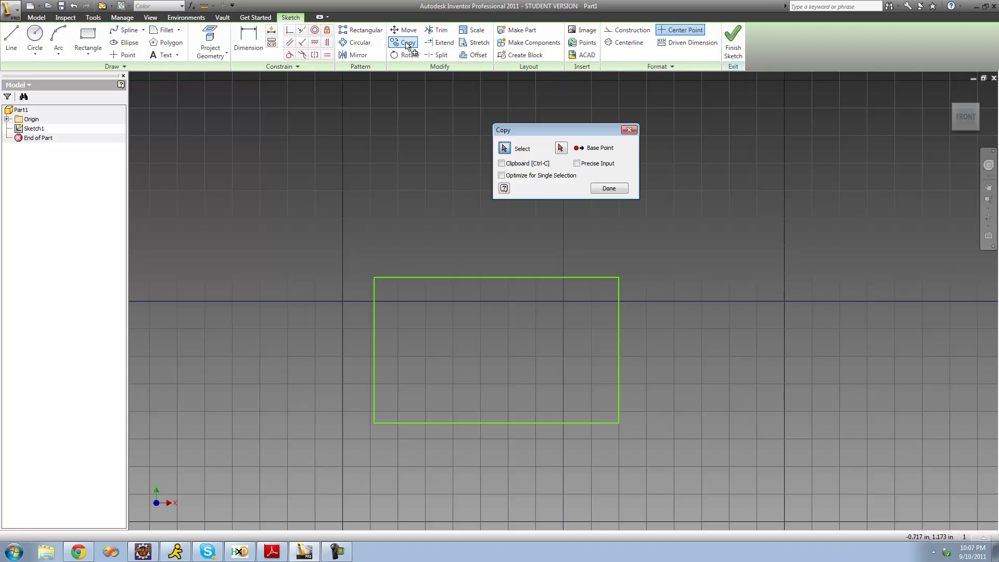
left_click_drag(555, 134, 626, 123)
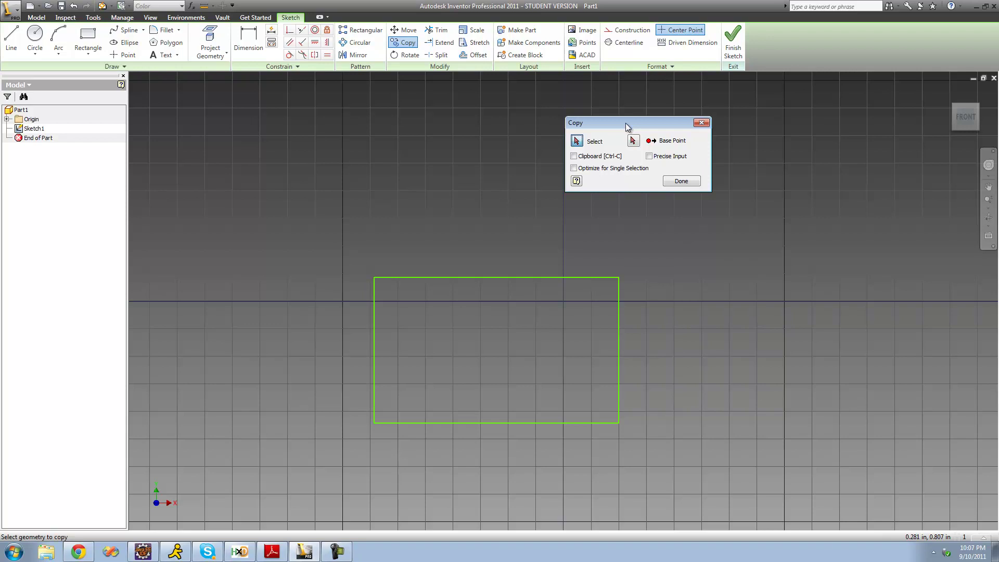
left_click_drag(638, 440, 357, 251)
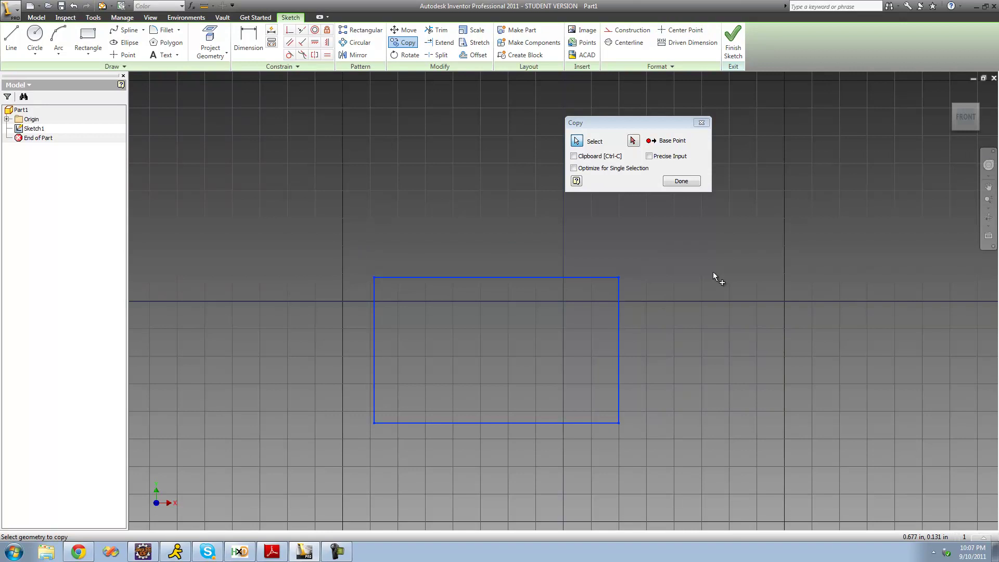
left_click_drag(623, 124, 617, 123)
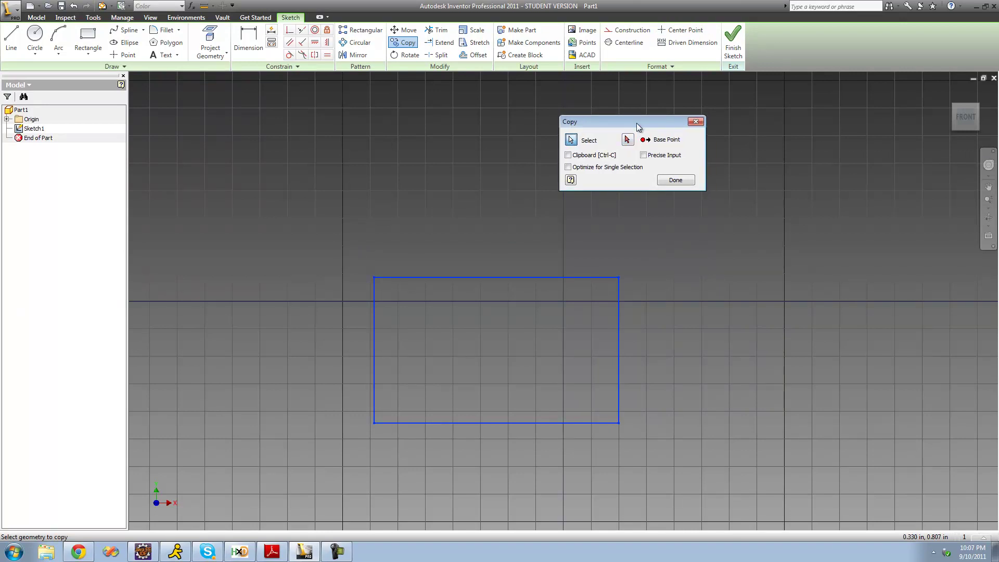
left_click(627, 140)
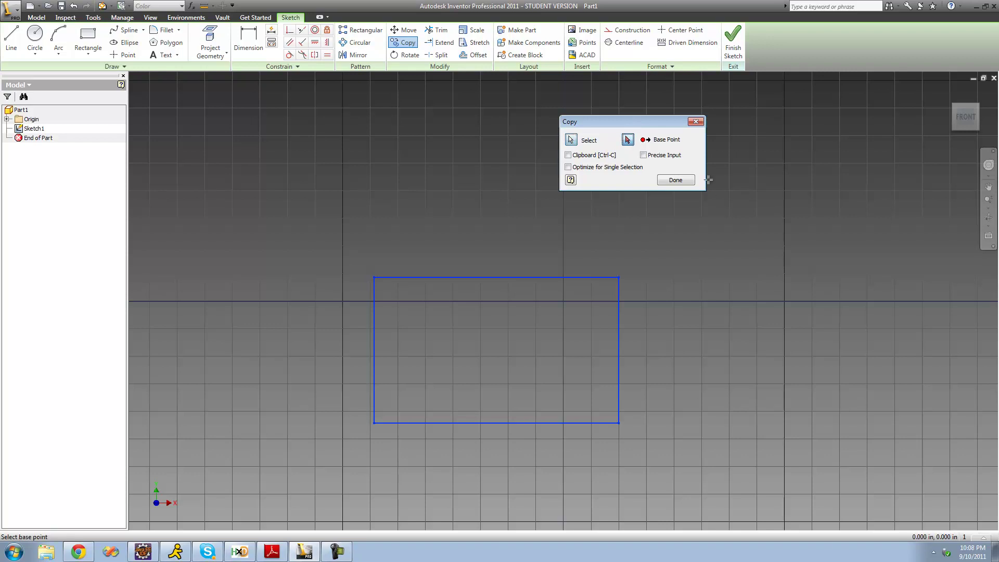
left_click(492, 355)
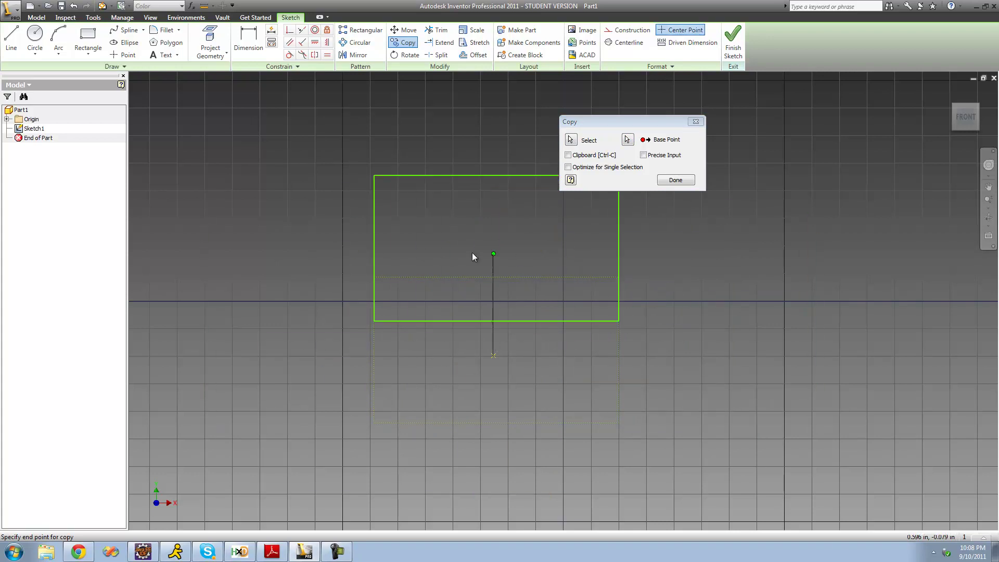
left_click(361, 202)
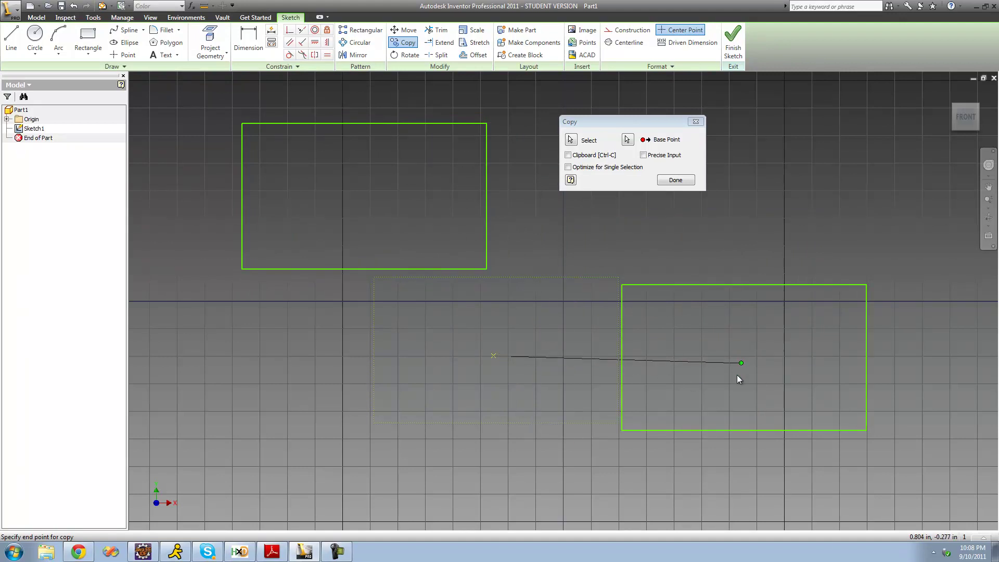
left_click(815, 298)
left_click(248, 410)
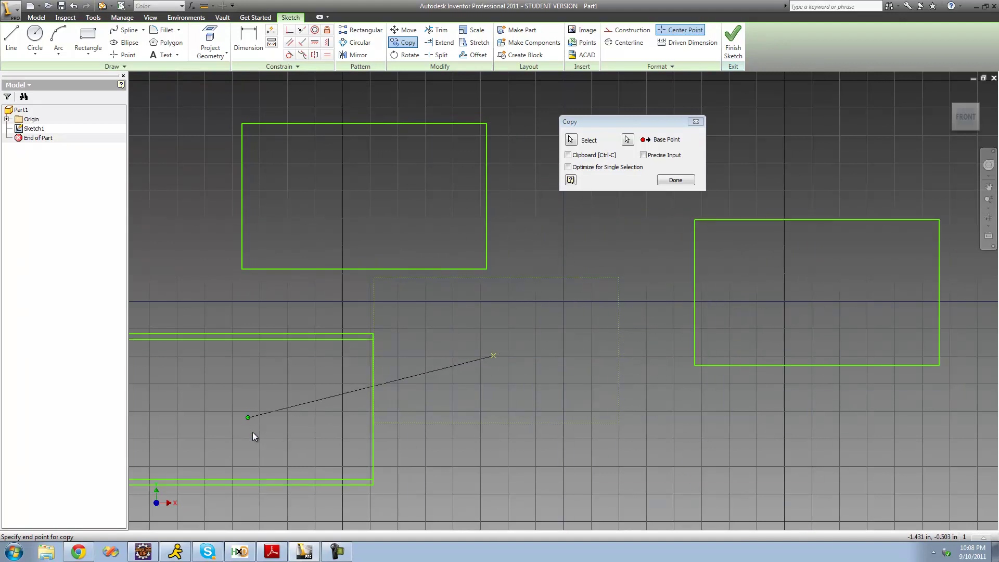
left_click(605, 453)
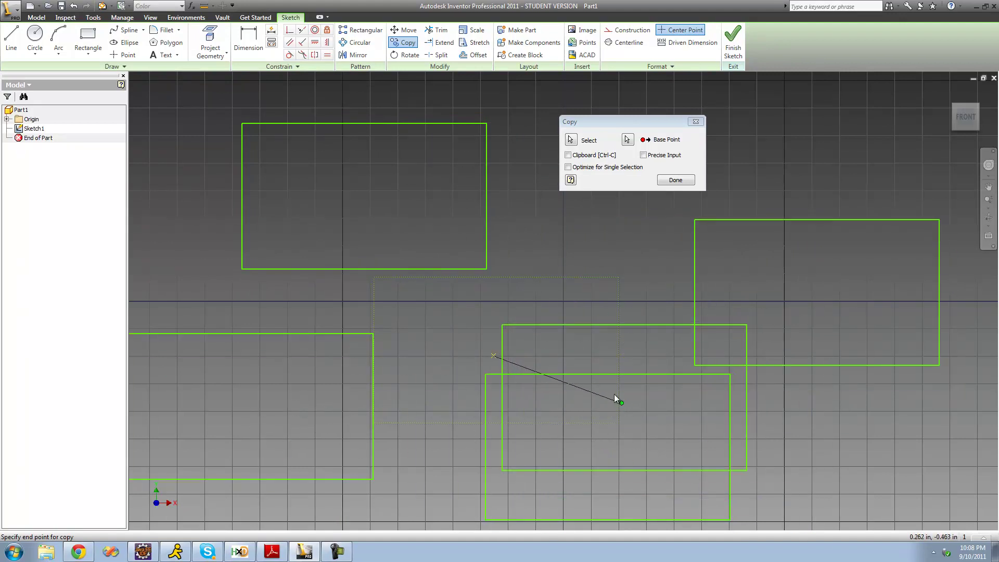
left_click(676, 180)
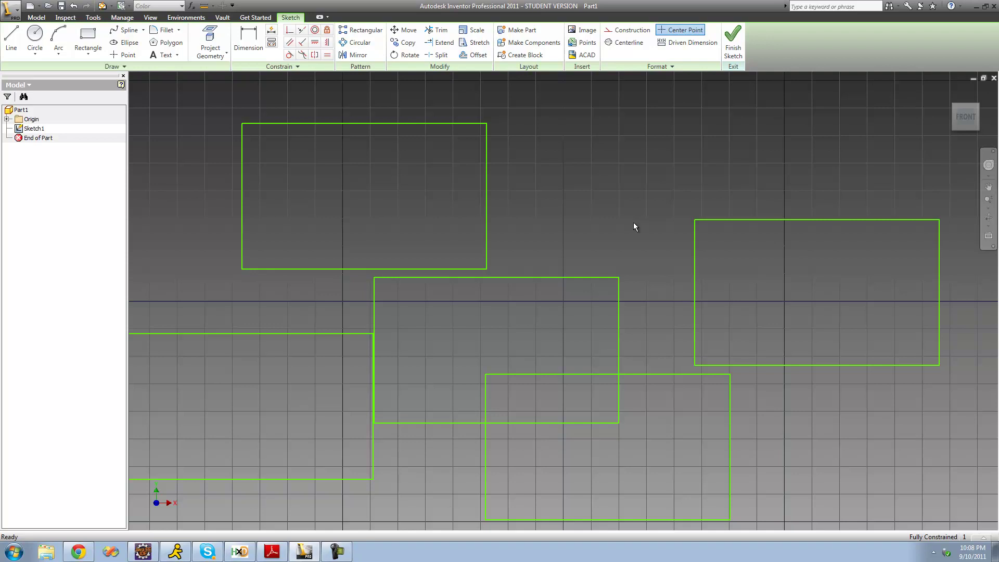
Undo the four rectangle copies.
key("ctrl+z")
key("ctrl+z")
key("ctrl+z")
key("ctrl+z")
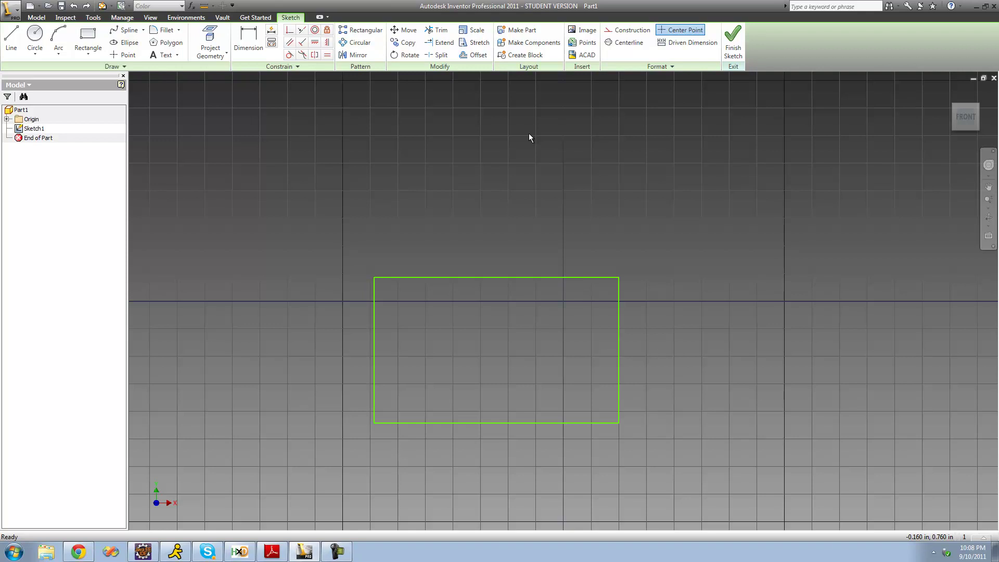
Rotate the whole rectangle 45 degrees about a point near its center, agreeing to remove its constraints to other geometry.
left_click_drag(723, 453, 251, 194)
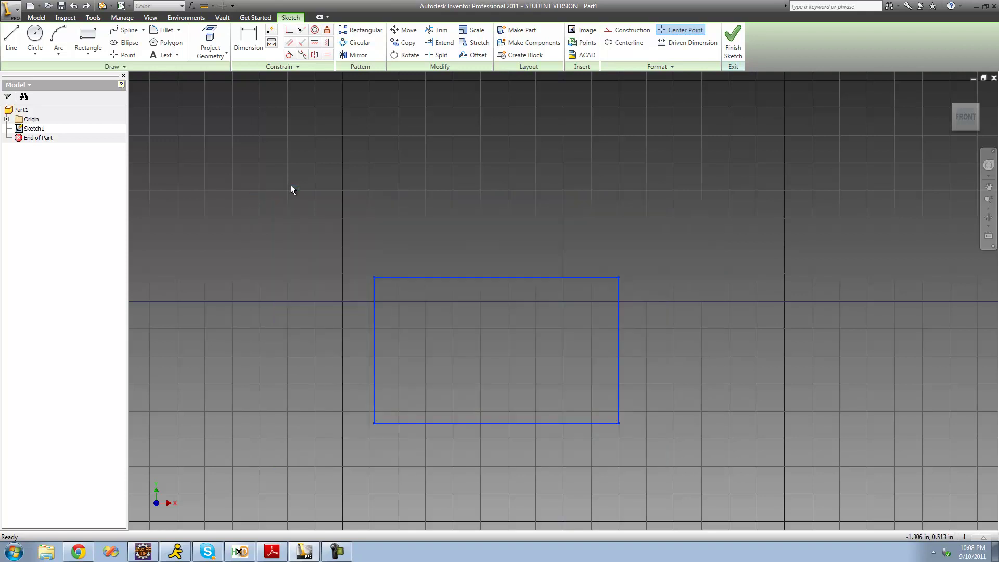
left_click(410, 57)
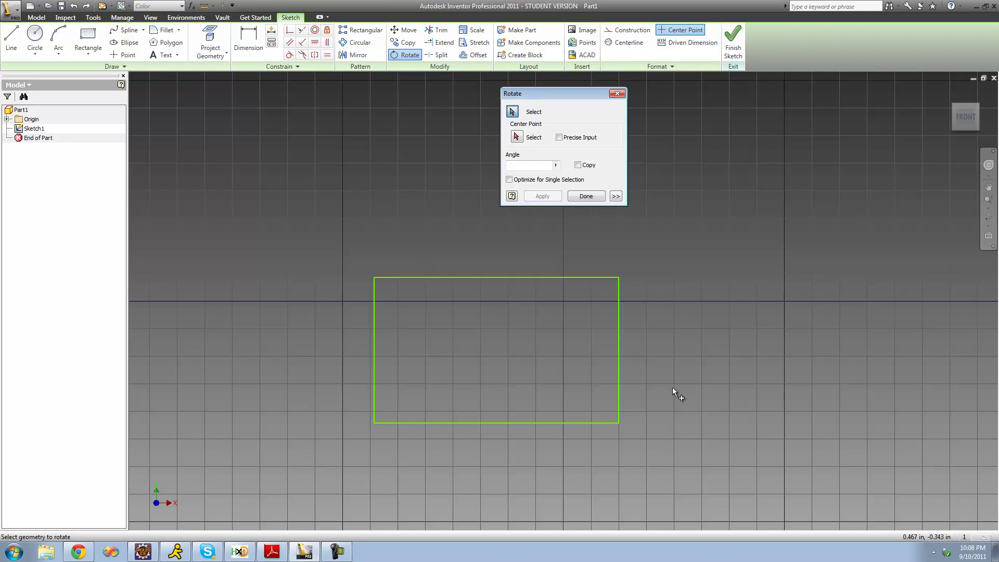
left_click_drag(660, 442, 335, 245)
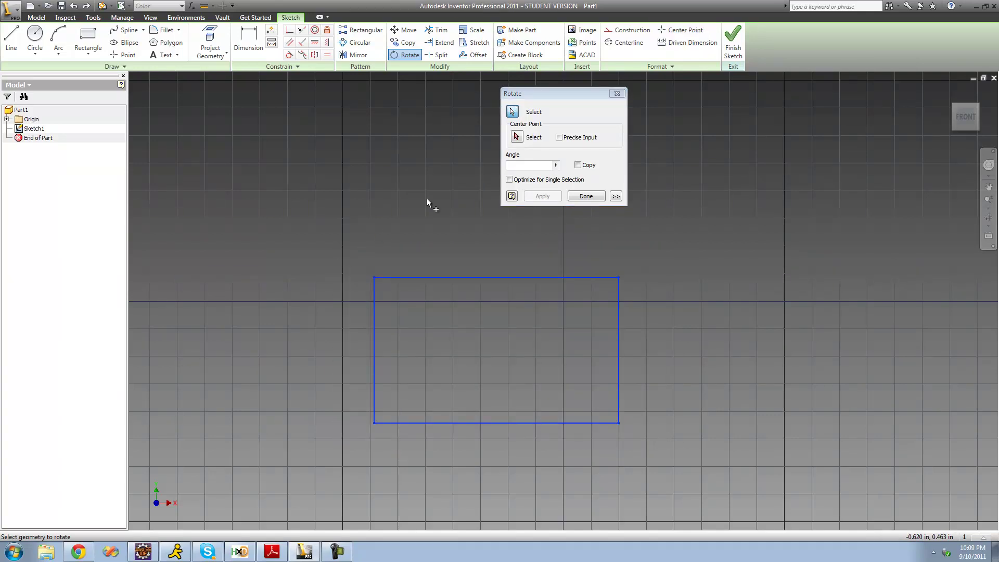
left_click(517, 137)
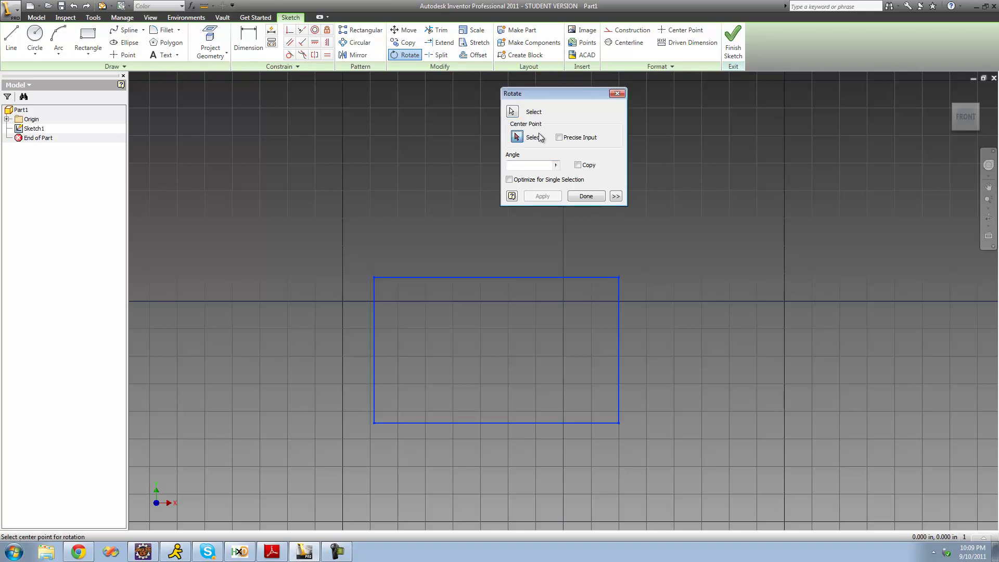
left_click(495, 356)
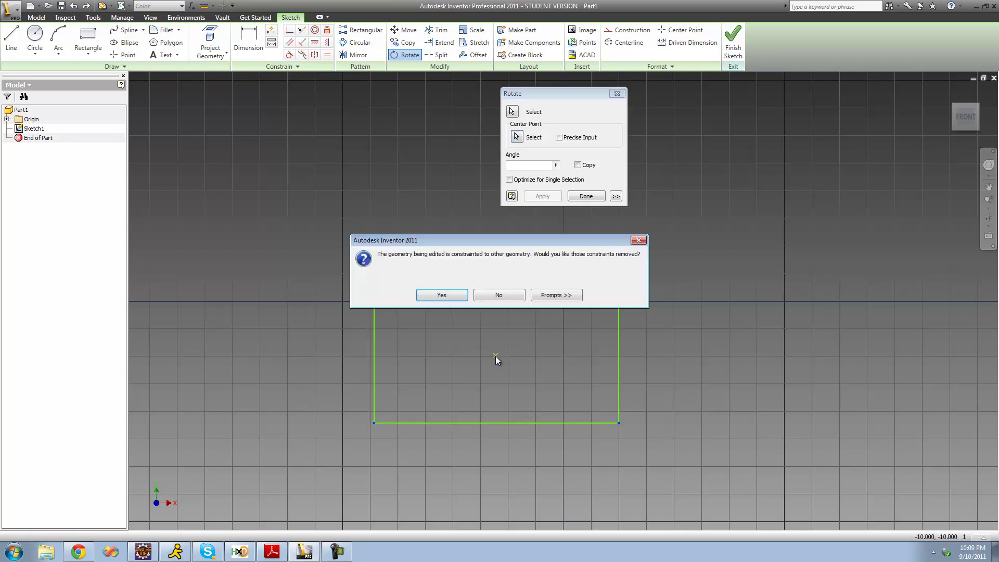
left_click_drag(491, 240, 482, 259)
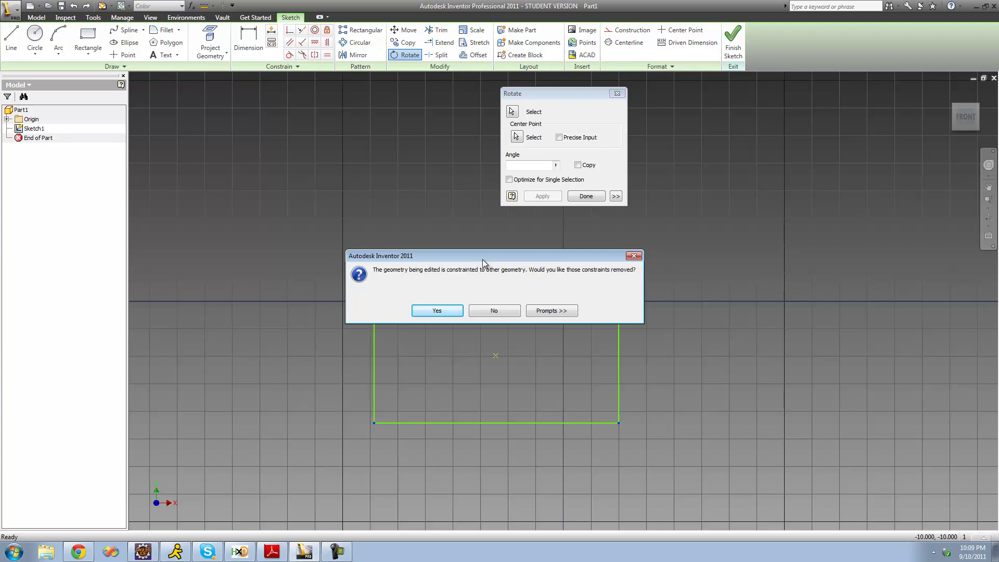
left_click_drag(483, 260, 788, 213)
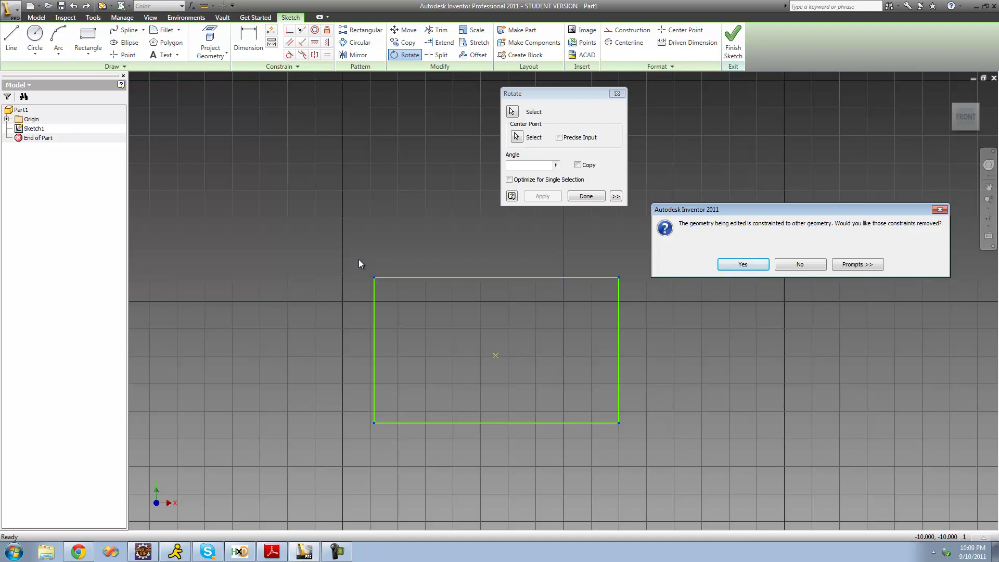
left_click_drag(790, 212, 767, 225)
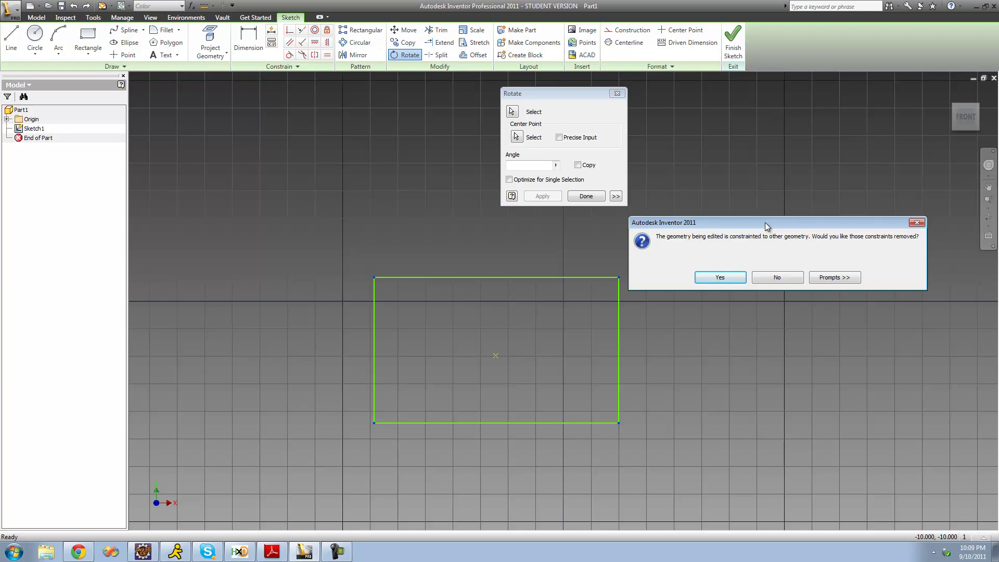
left_click_drag(765, 222, 753, 214)
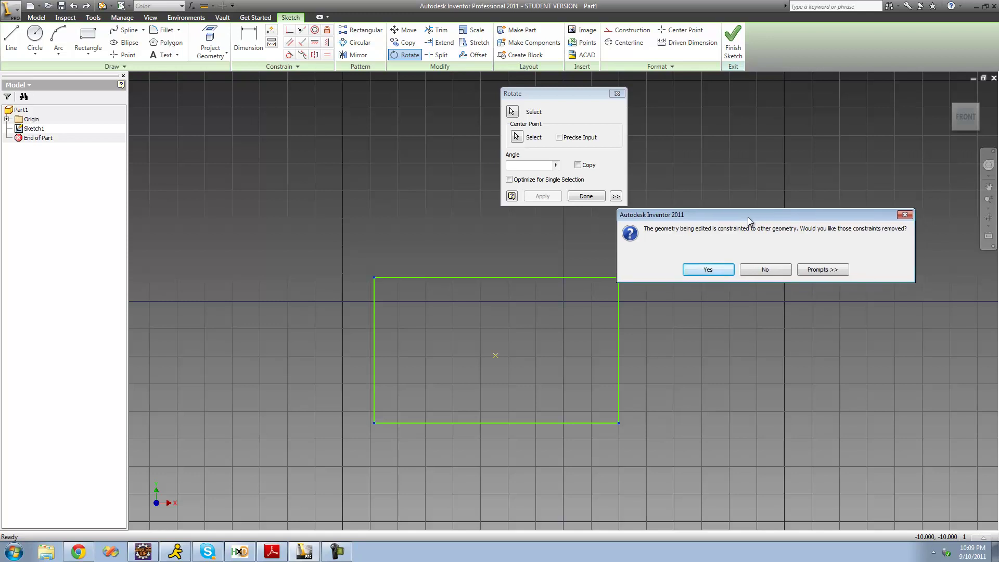
left_click(708, 270)
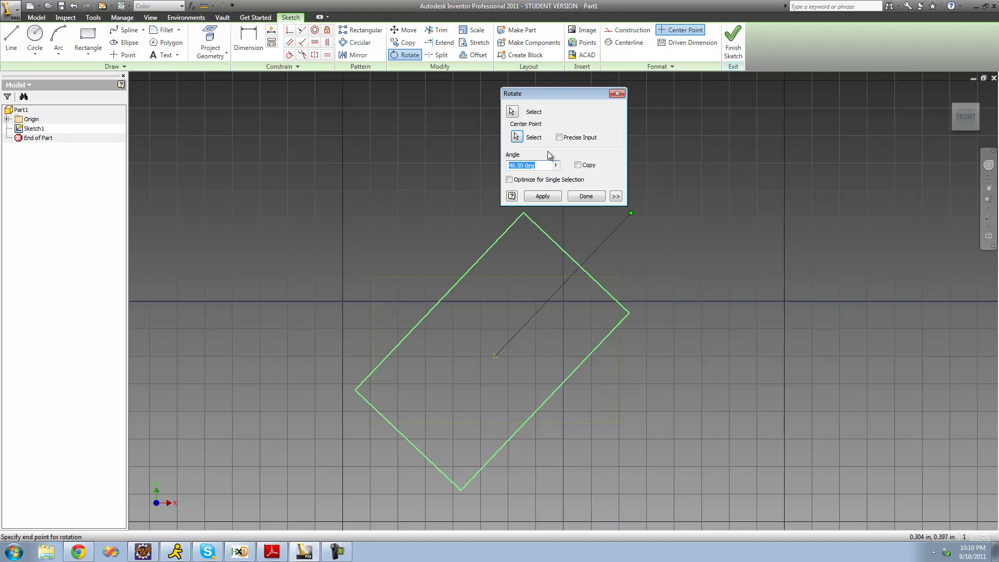
type("45")
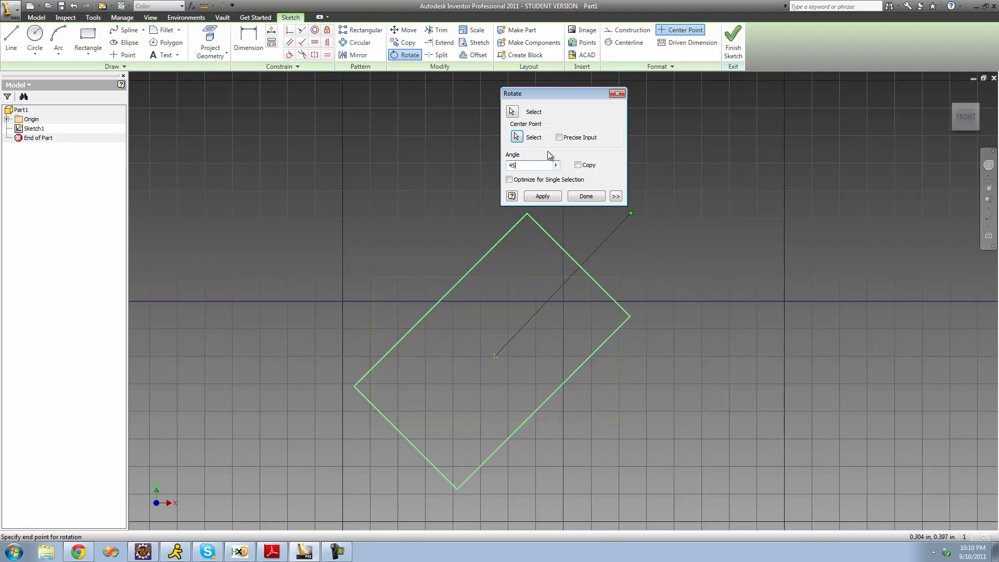
left_click_drag(547, 95, 632, 86)
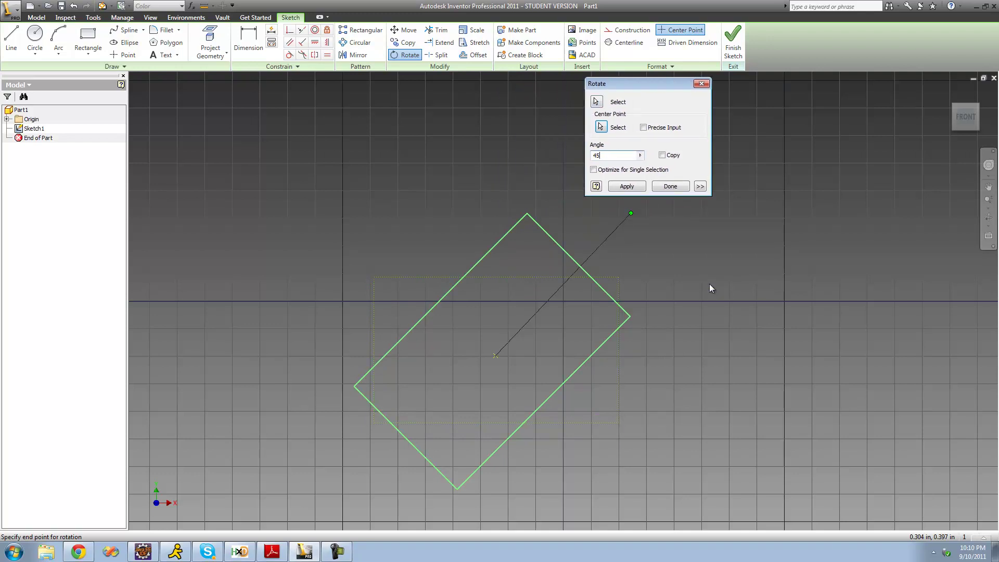
left_click(636, 187)
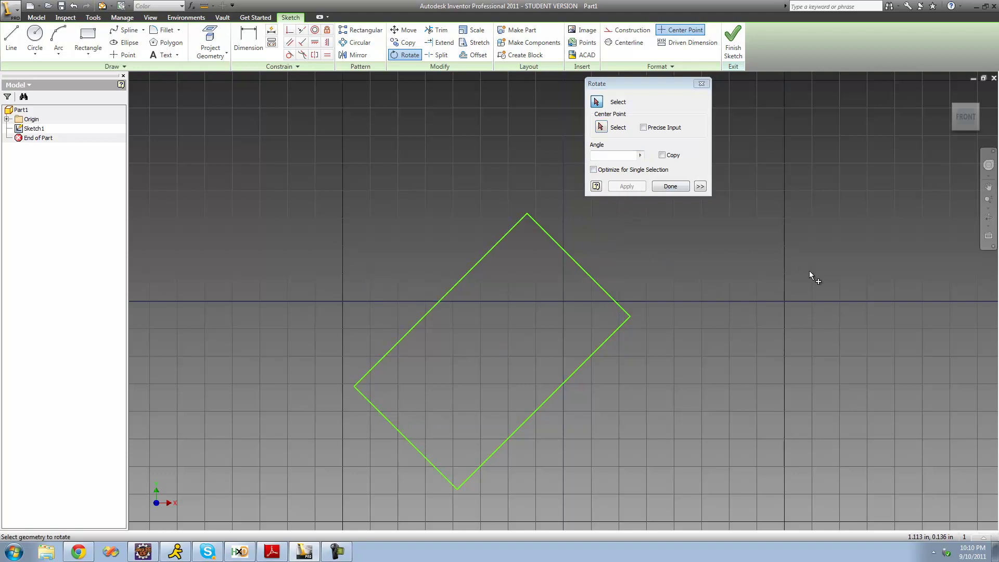
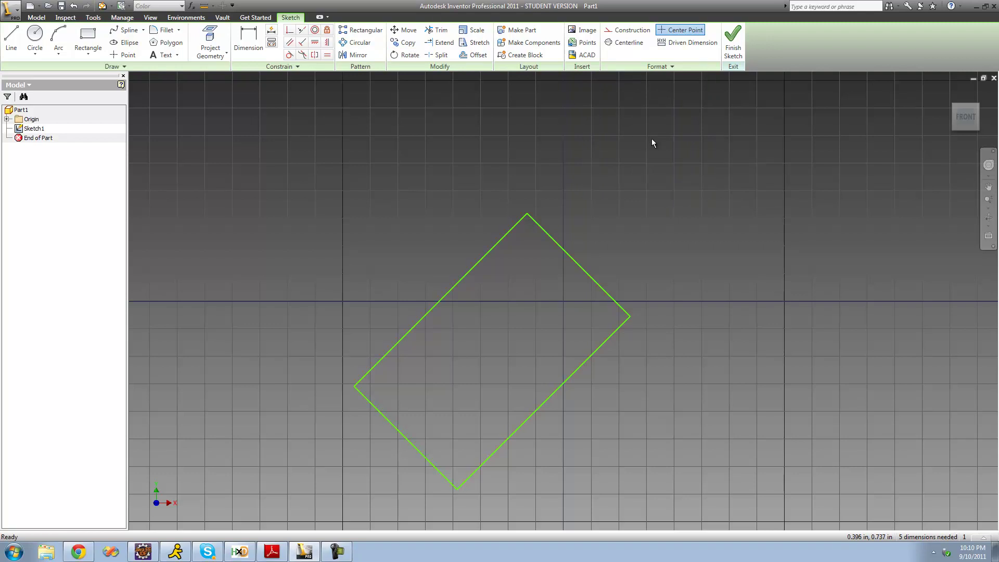
Sketch a second, horizontal rectangle that overlaps the upper-right edge of the rotated rectangle.
left_click(88, 36)
left_click(538, 173)
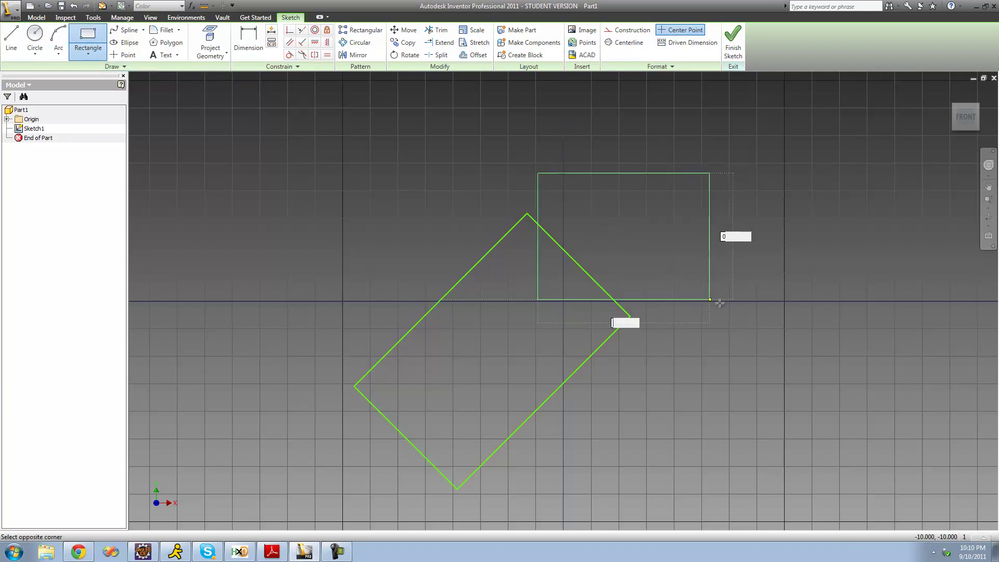
right_click(783, 253)
left_click(806, 259)
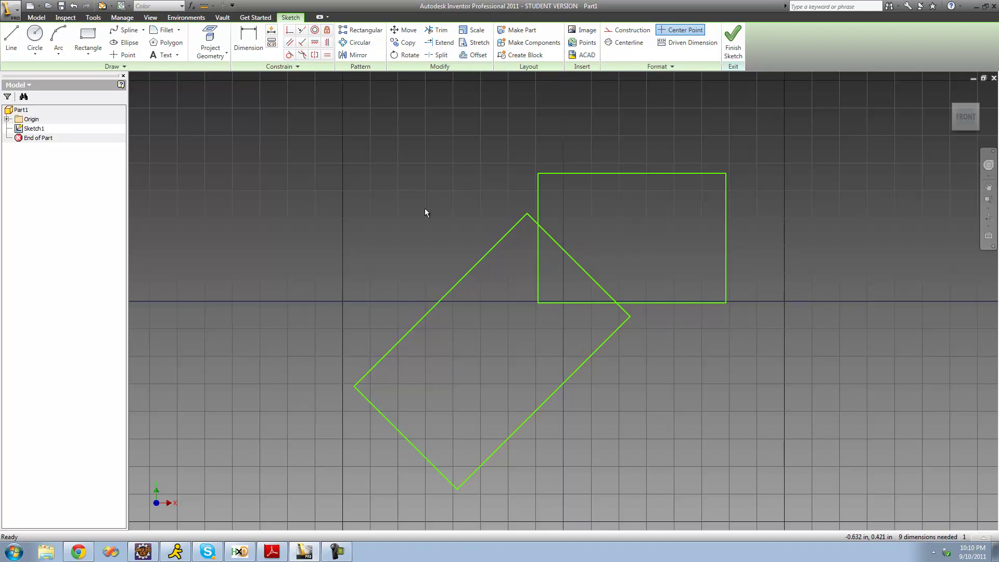
Trim away the overlapping edge segments of both rectangles so that their shapes merge into a single outline.
left_click(436, 32)
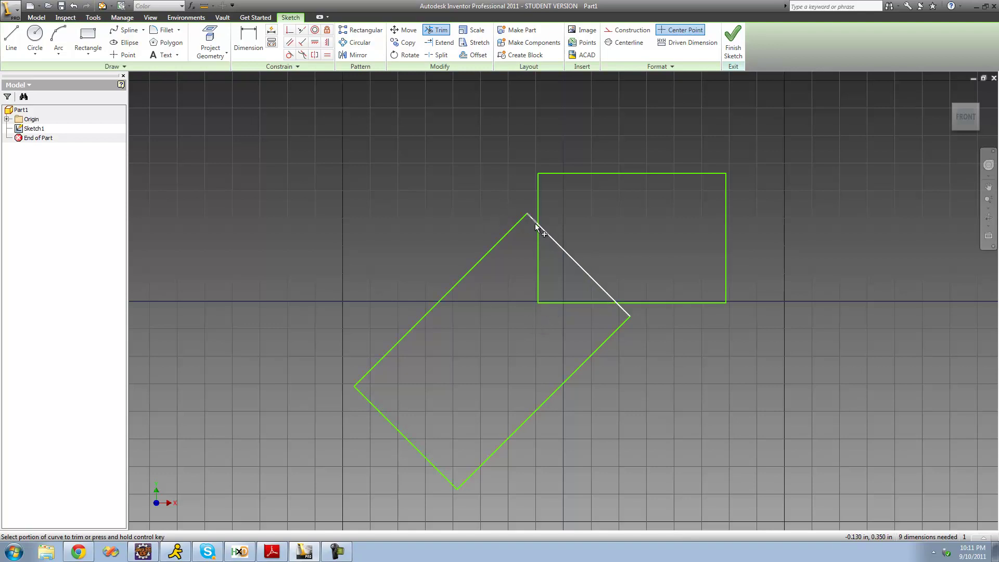
left_click(537, 263)
left_click(546, 303)
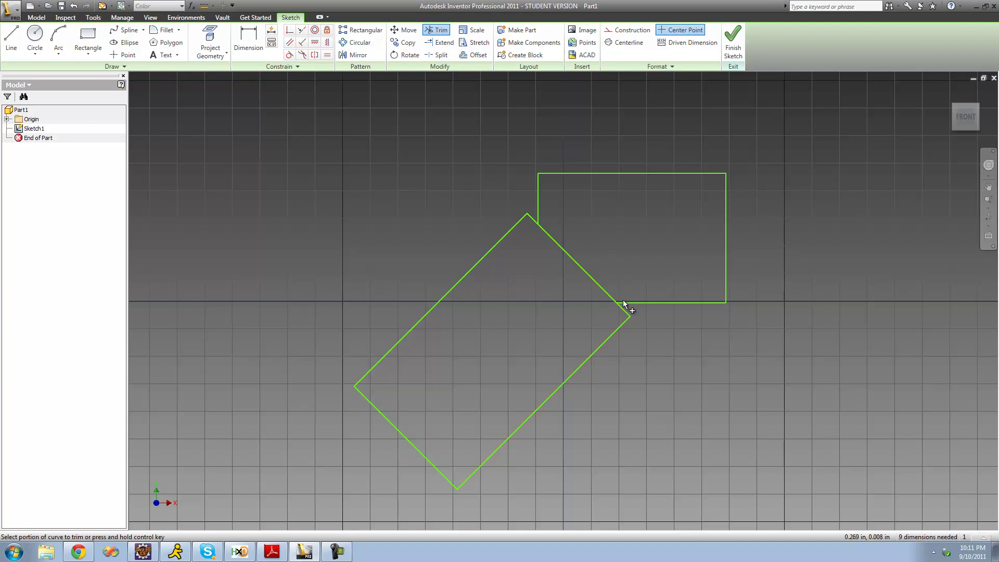
left_click(572, 259)
right_click(386, 176)
left_click(411, 178)
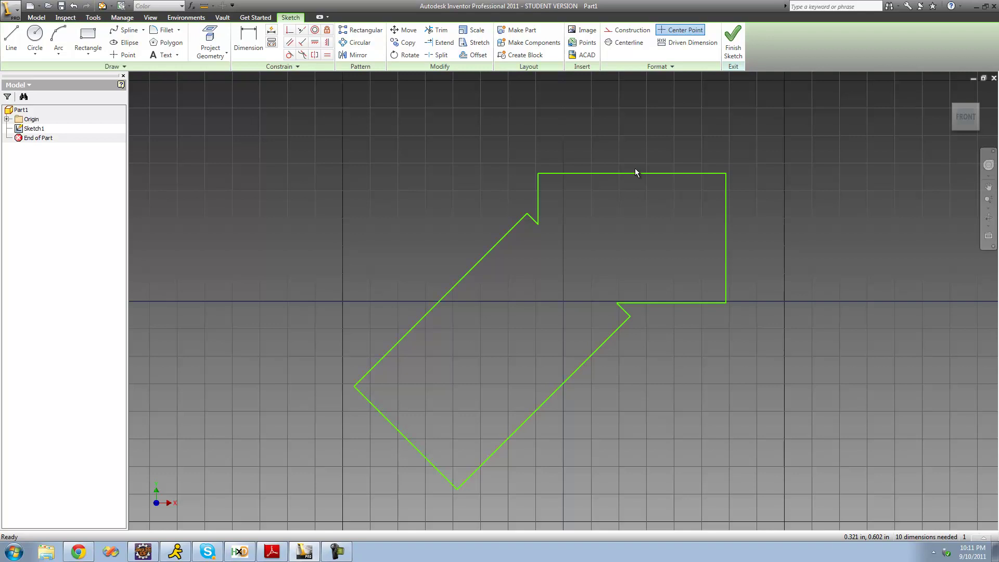
Sketch a vertical line from about X 0.523 in, Y -0.385 in up to just below the horizontal rectangle's lower edge.
left_click(7, 38)
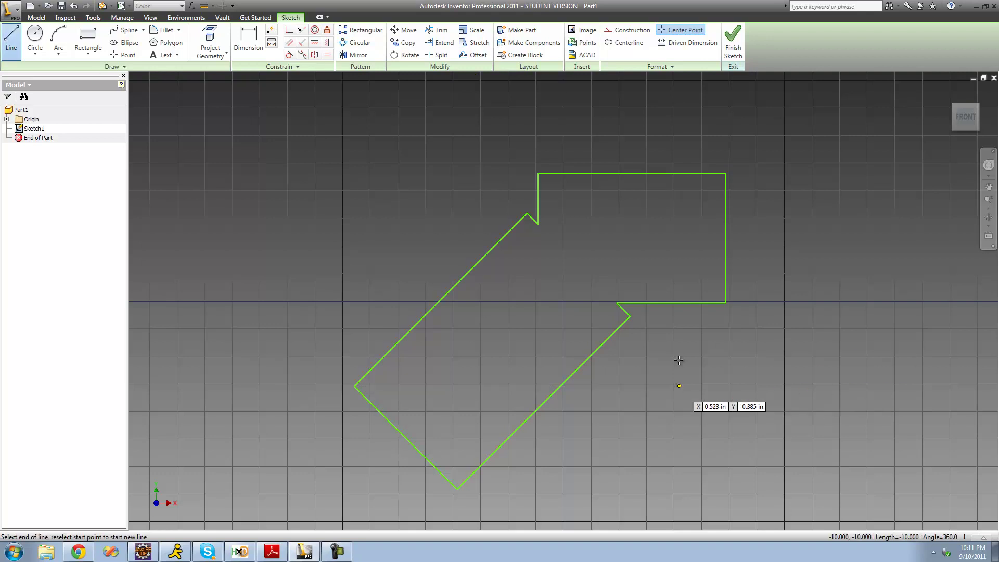
left_click(679, 386)
left_click(679, 310)
right_click(702, 316)
left_click(723, 321)
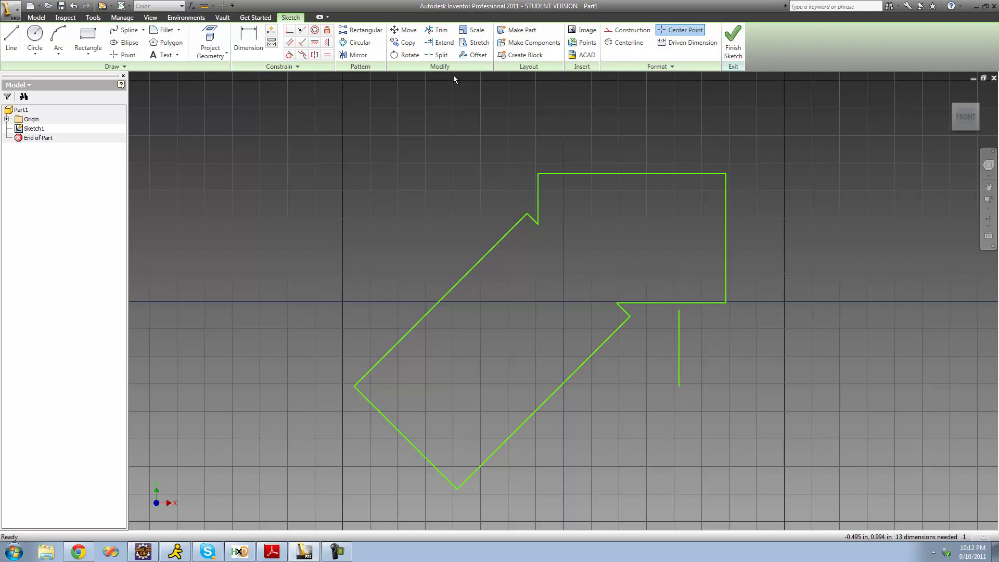
Extend the vertical line upward to the horizontal rectangle's lower edge, and again to its upper edge.
left_click(445, 48)
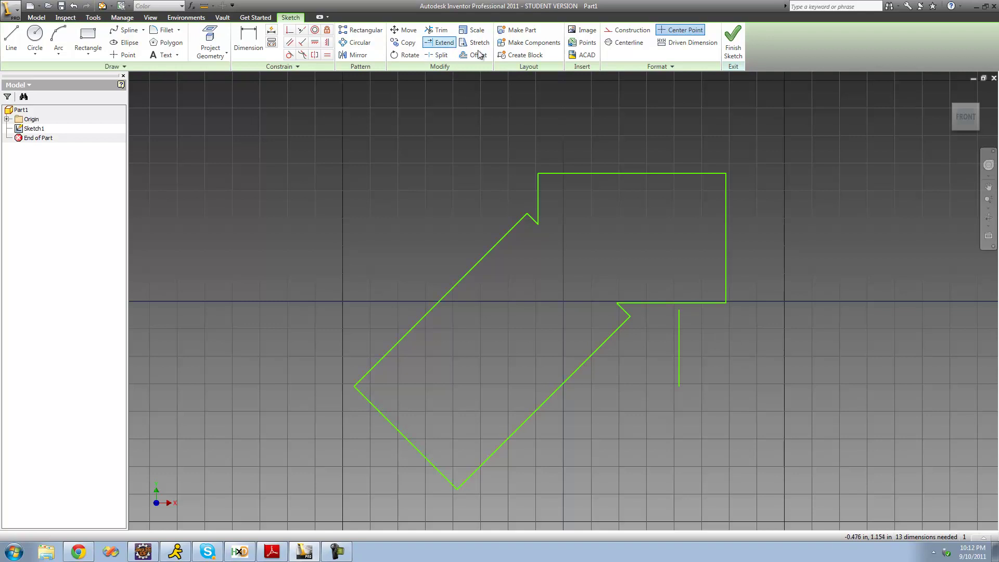
left_click(682, 324)
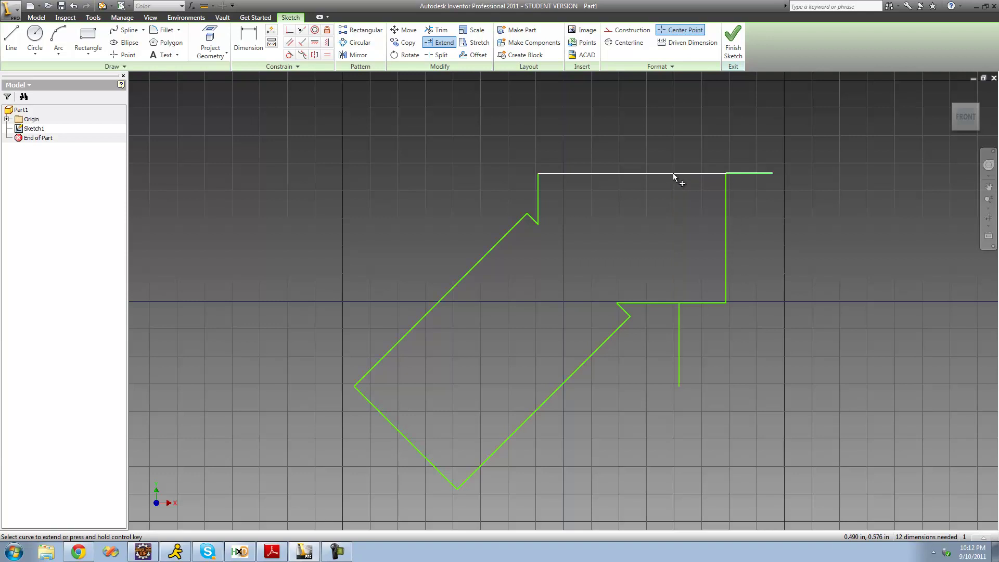
left_click(679, 318)
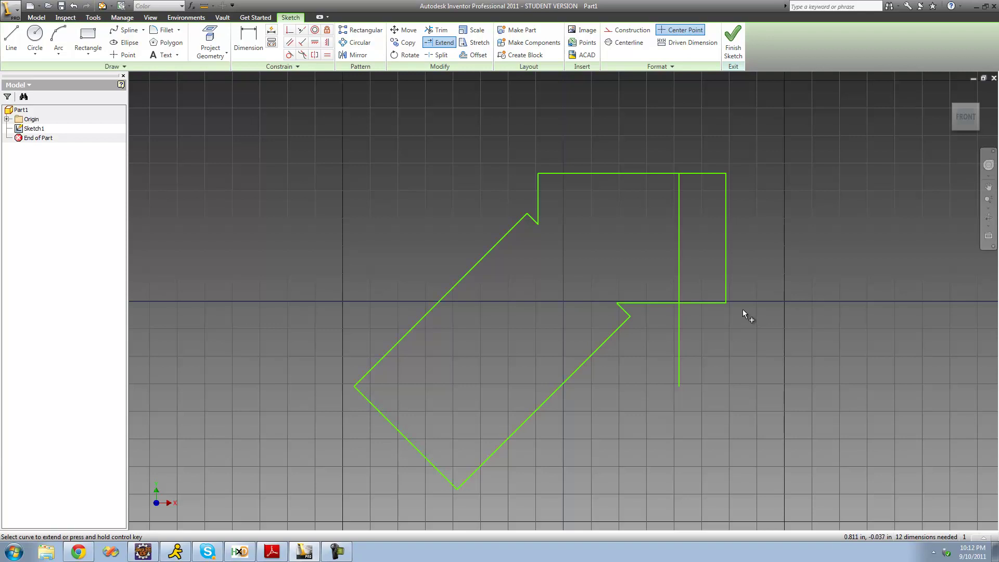